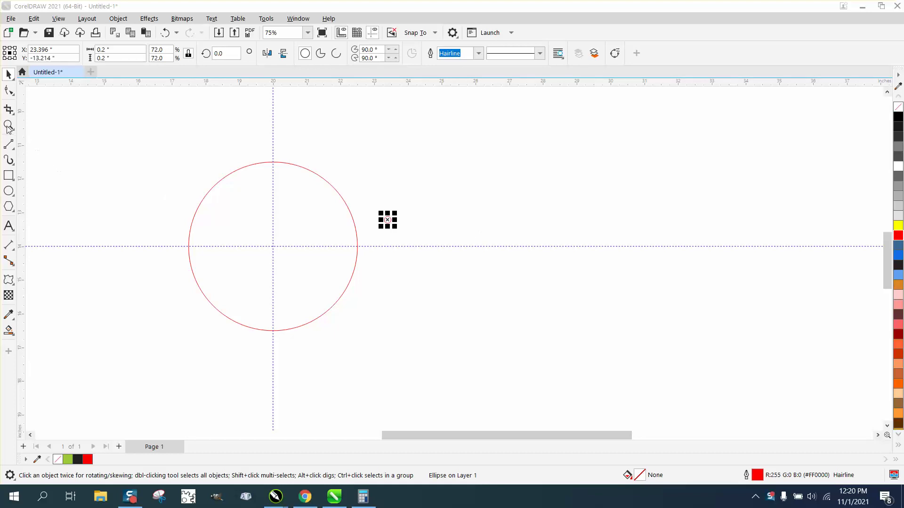
- Zoom in on both circles and centre the 0.2-inch circle on the 5-inch red circle with P
click(8, 125)
drag(176, 146, 479, 374)
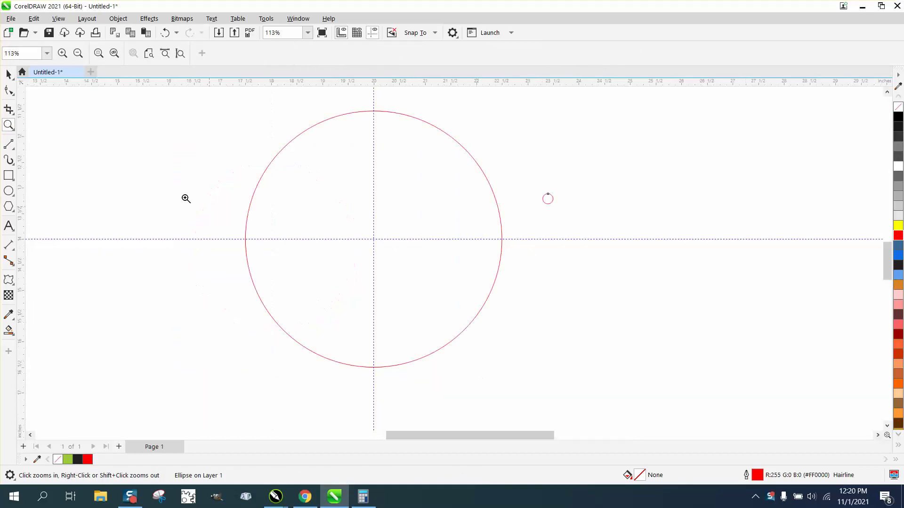
click(9, 74)
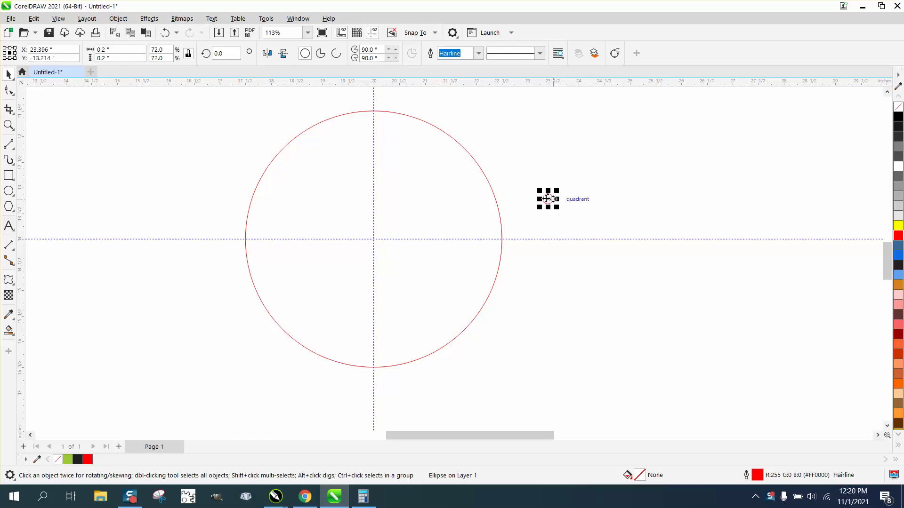
click(435, 127)
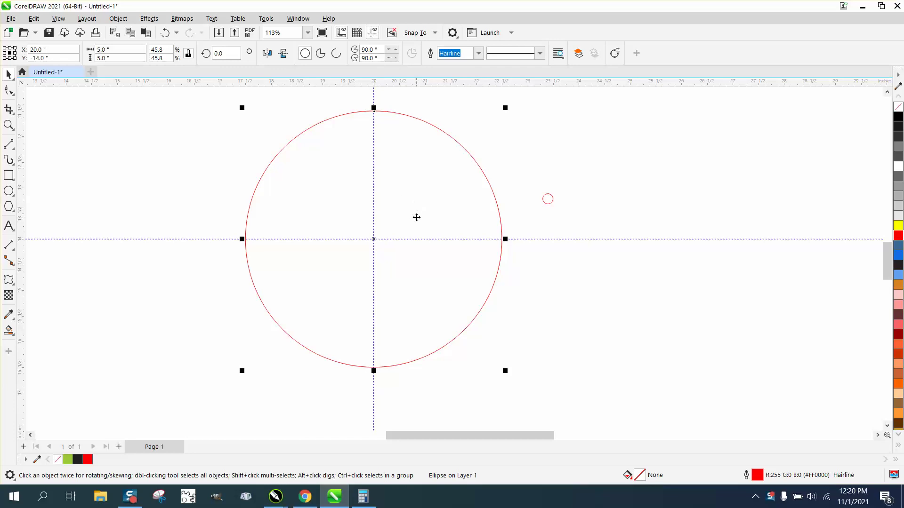
drag(533, 183, 587, 234)
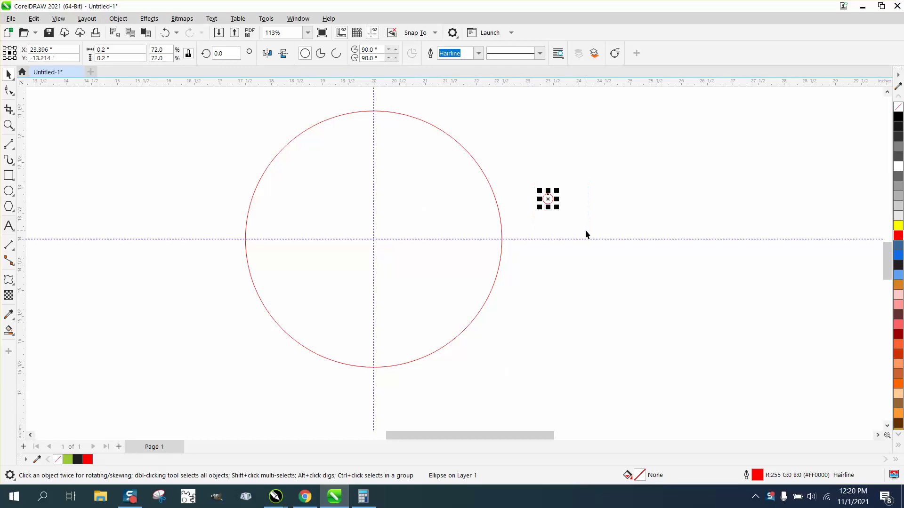
click(487, 187)
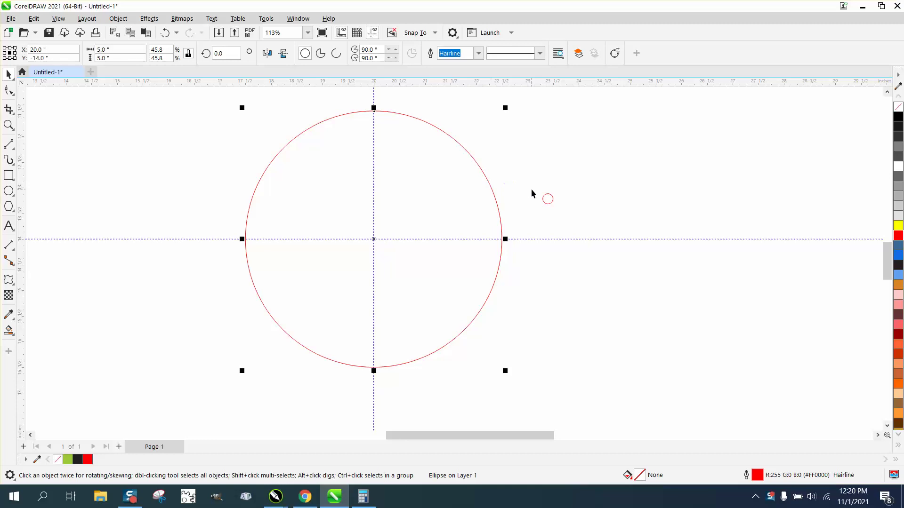
click(547, 201)
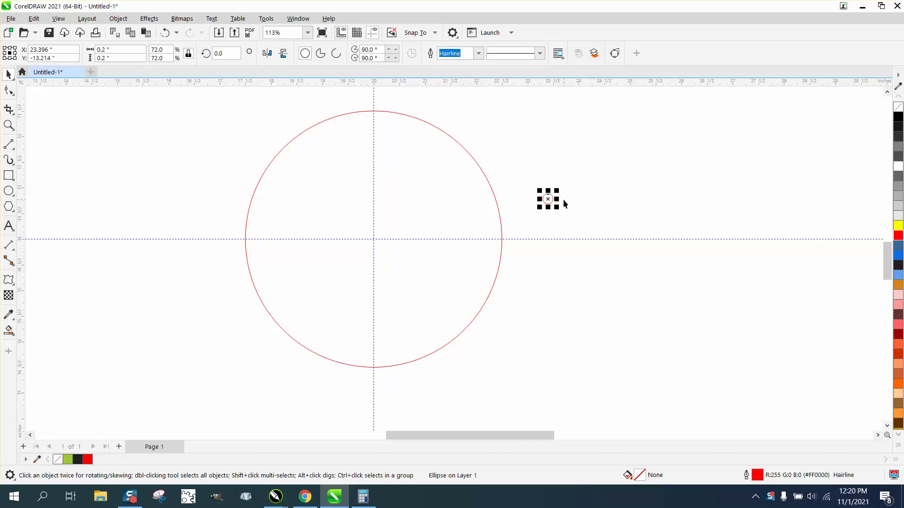
key(p)
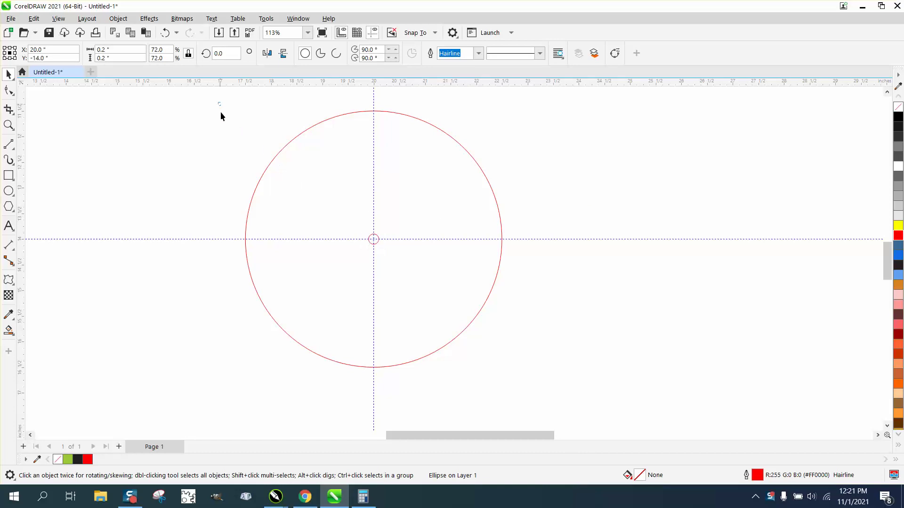
- Align the small circle to the top edge of the big red circle
drag(218, 102, 590, 400)
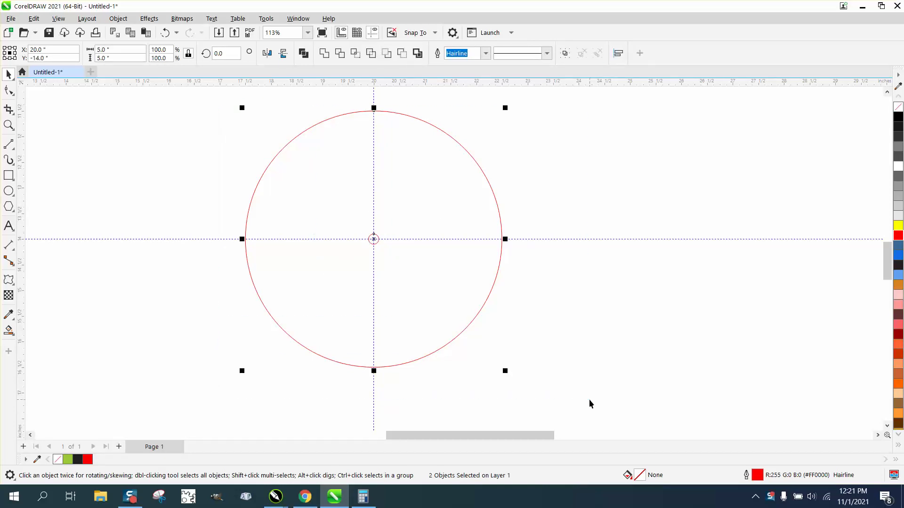
key(t)
click(568, 230)
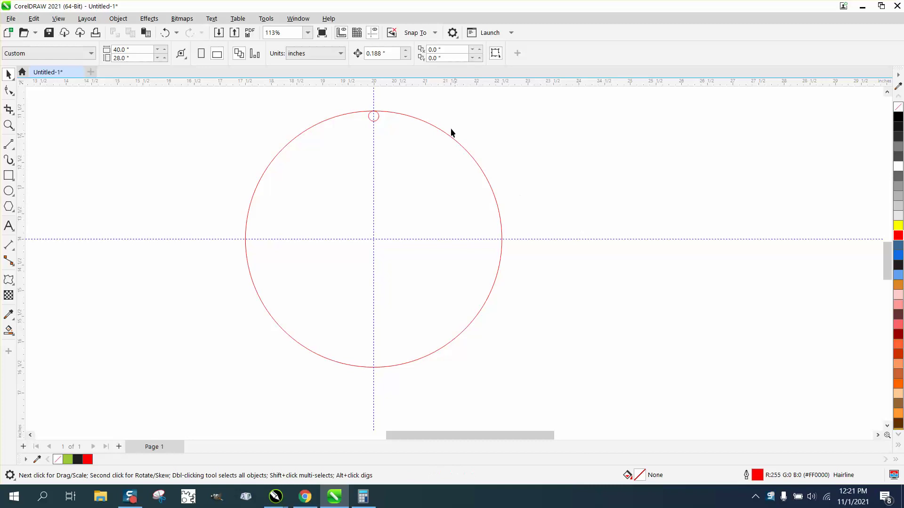
- Set the nudge distance to 3/16 (0.188 inch) and nudge the small circle down once
click(392, 54)
text(3\16)
key(Return)
drag(348, 101, 397, 138)
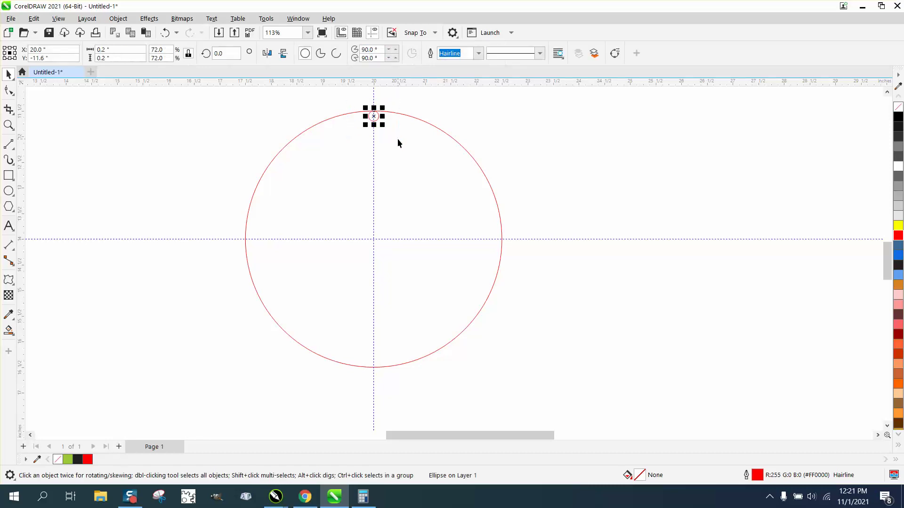
key(Down)
click(499, 128)
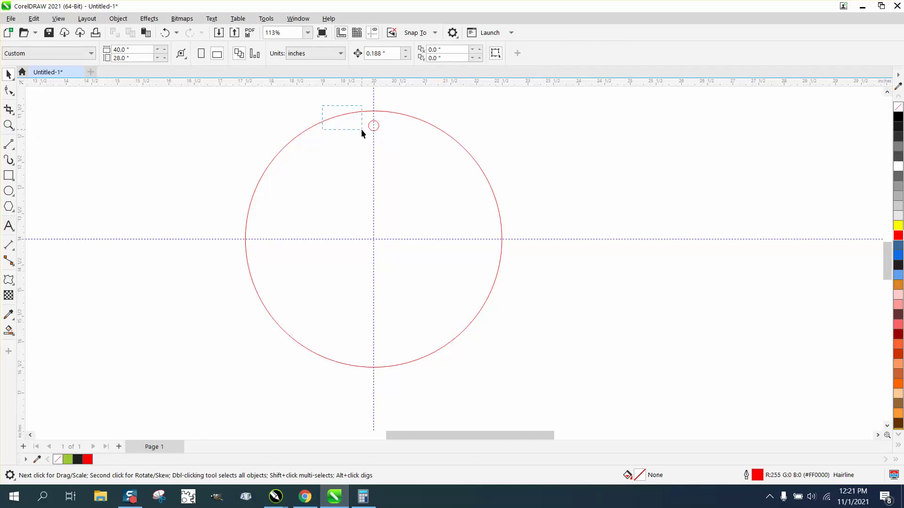
click(13, 129)
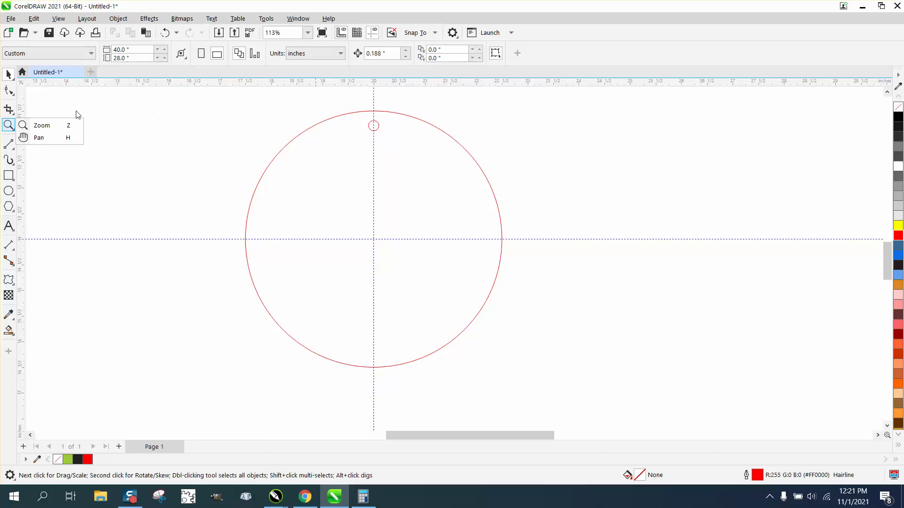
click(52, 127)
drag(345, 116, 452, 184)
scroll(317, 125, down, 2)
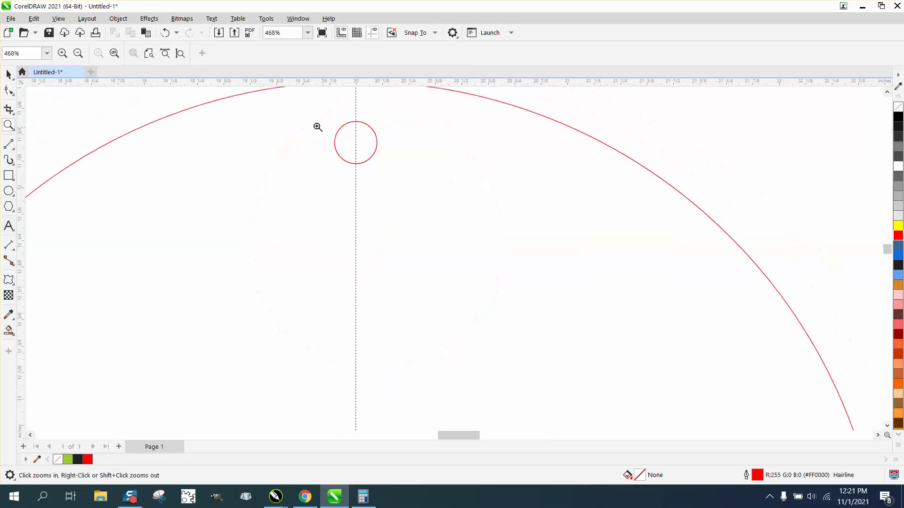
scroll(306, 116, down, 1)
scroll(296, 97, up, 4)
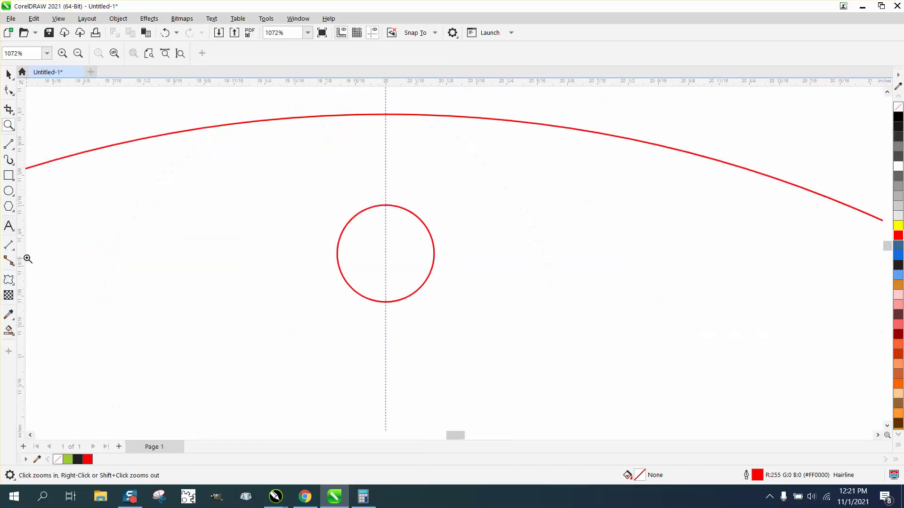
click(16, 248)
click(41, 245)
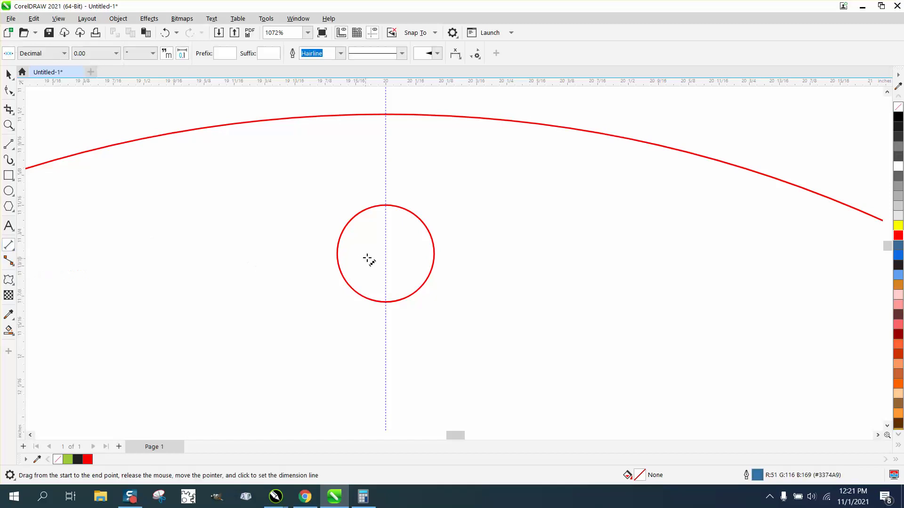
drag(385, 205, 386, 115)
click(376, 123)
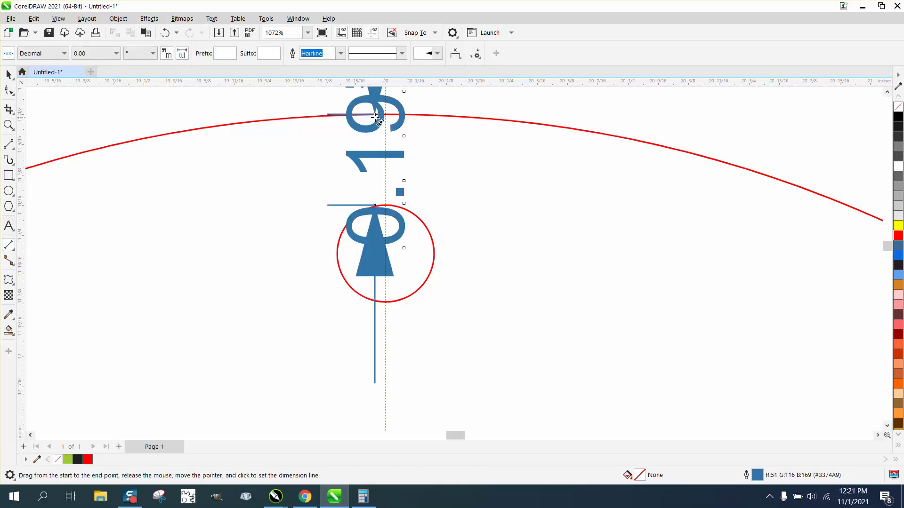
click(116, 54)
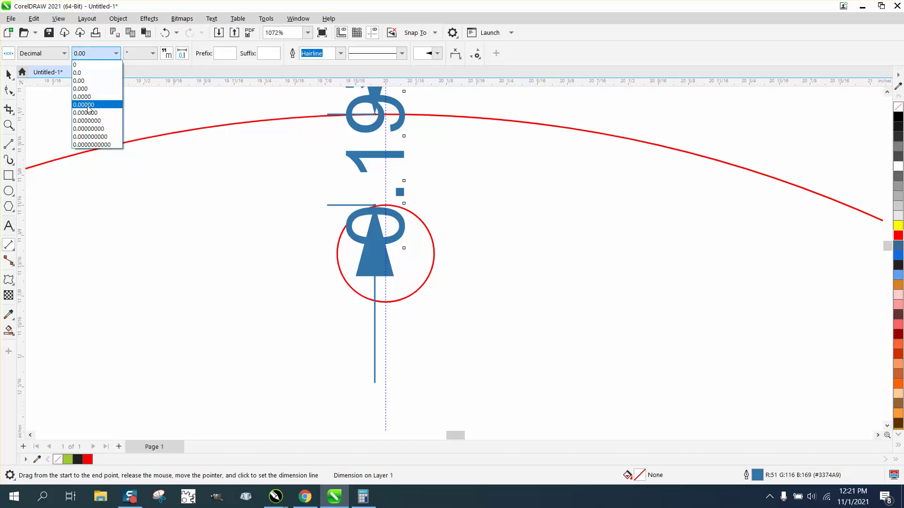
click(89, 106)
scroll(216, 259, down, 2)
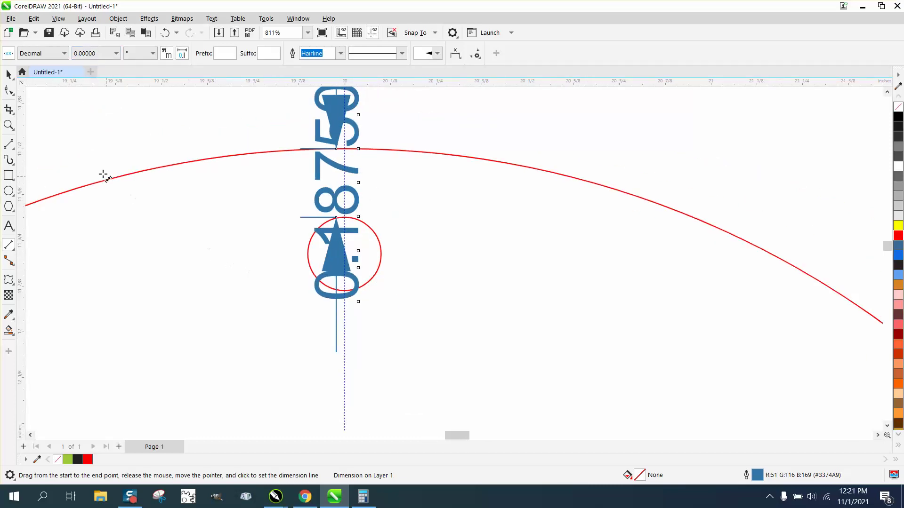
click(9, 74)
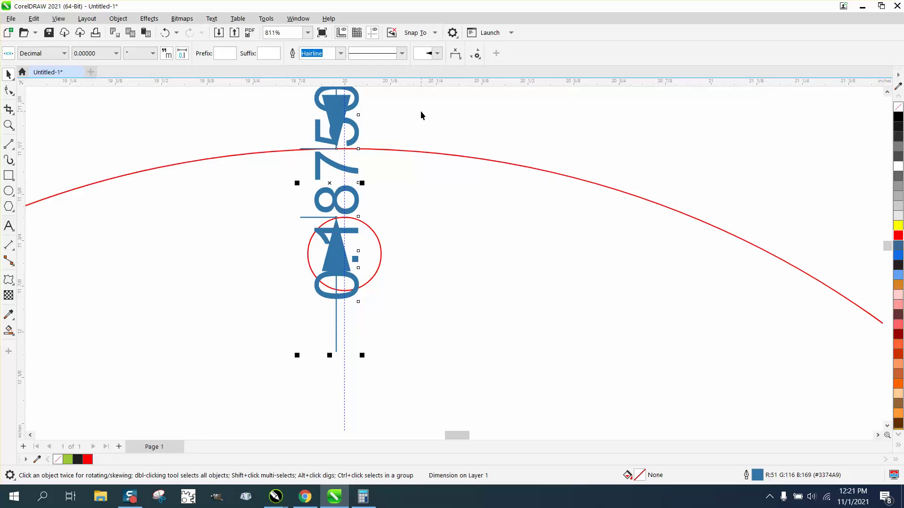
key(Delete)
- Snap the top small circle's rotation centre onto the big red circle's centre
scroll(396, 118, down, 8)
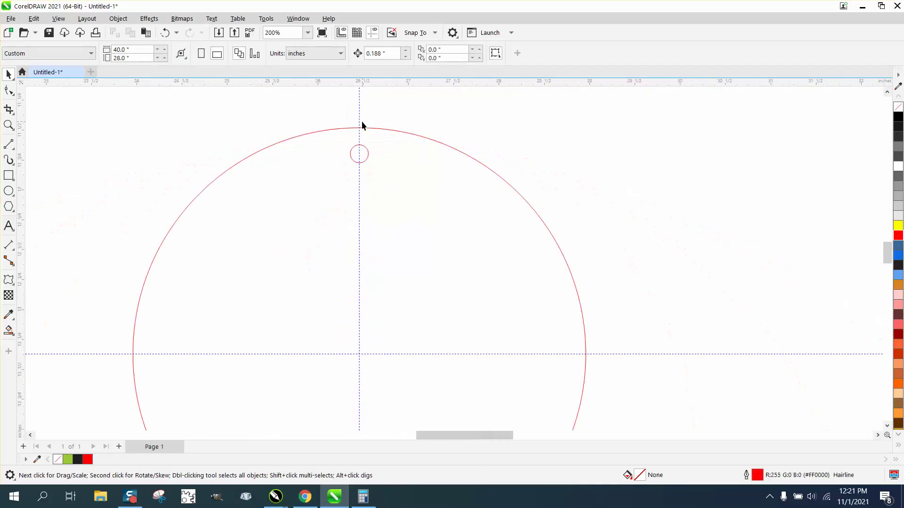
scroll(375, 138, down, 2)
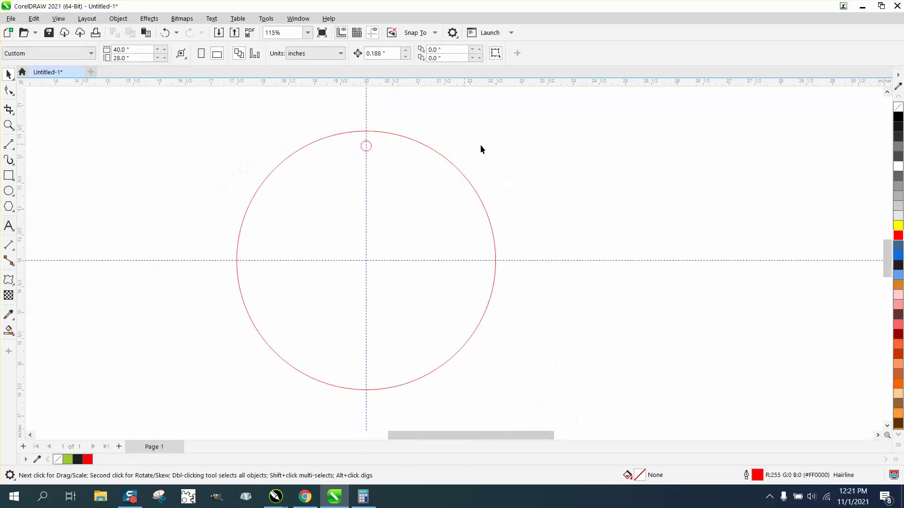
click(369, 148)
click(370, 147)
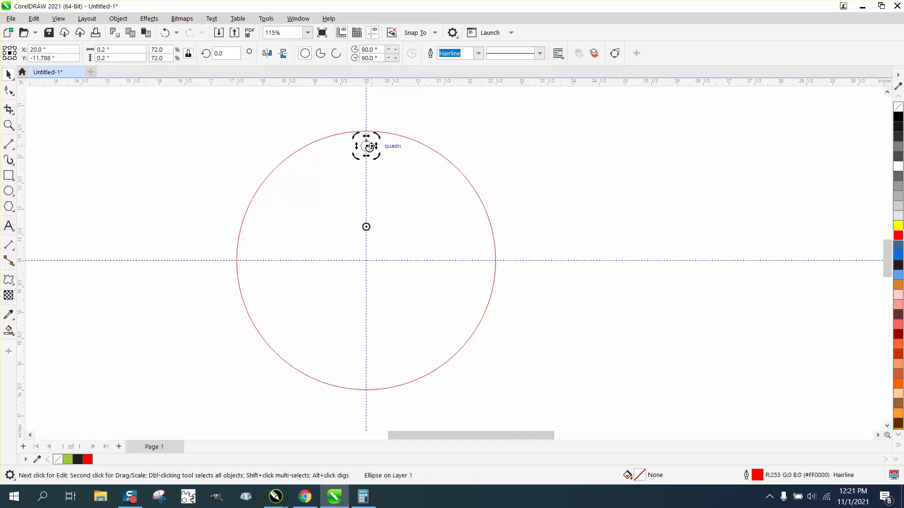
drag(367, 227, 369, 261)
click(445, 140)
click(369, 146)
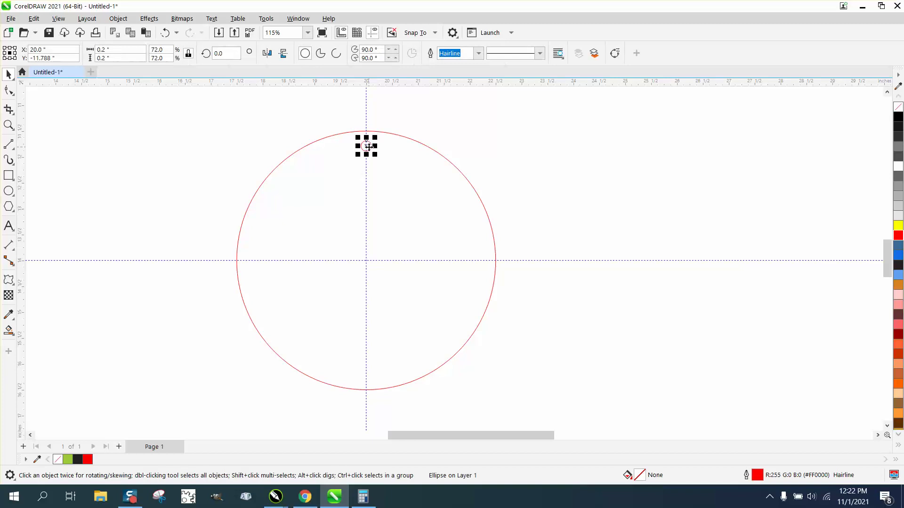
click(369, 148)
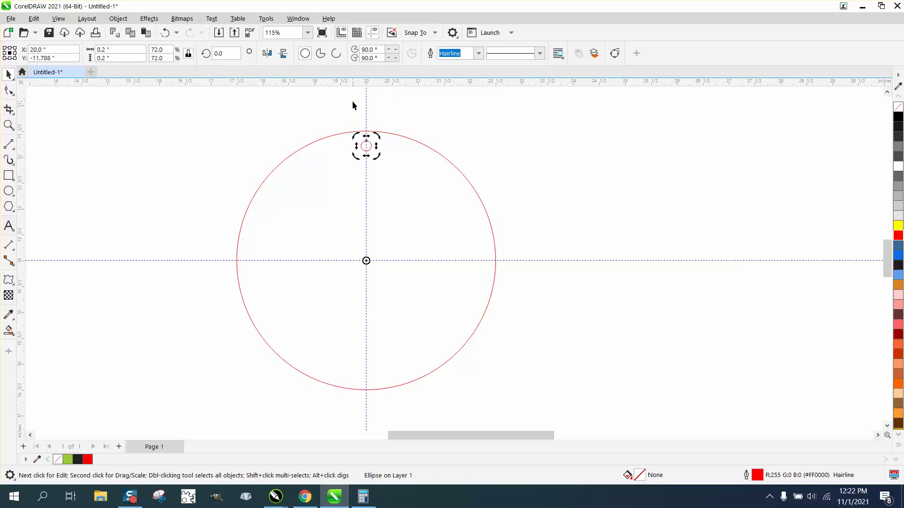
- Rotate the small circle by 360/35 with 34 copies using the Transform docker's Rotate settings
click(300, 19)
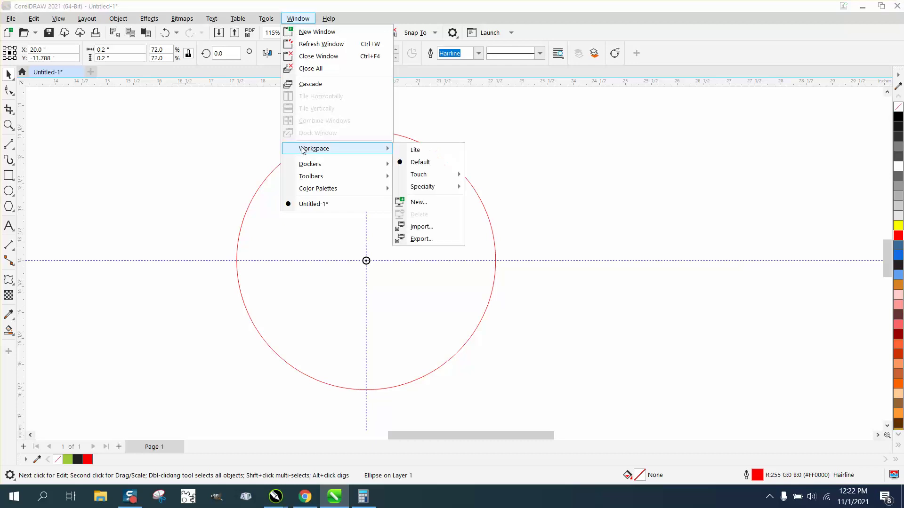
mouse_move(303, 165)
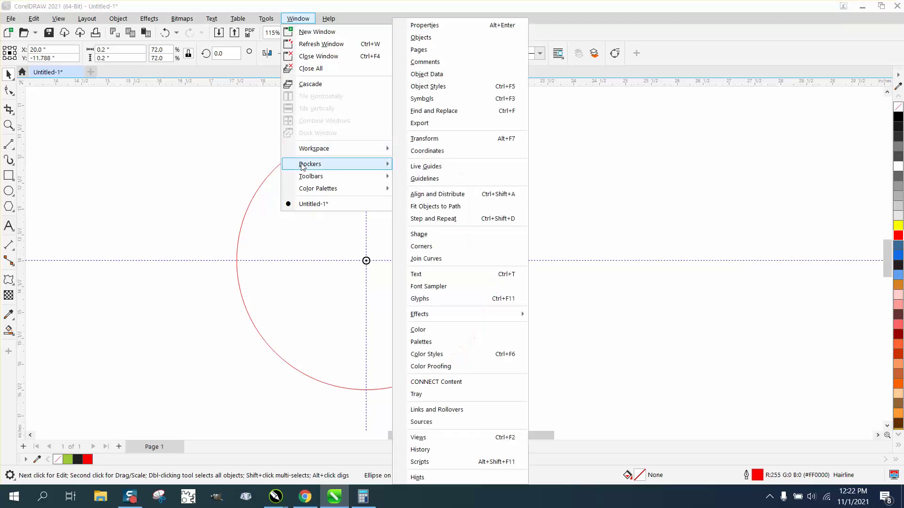
click(427, 138)
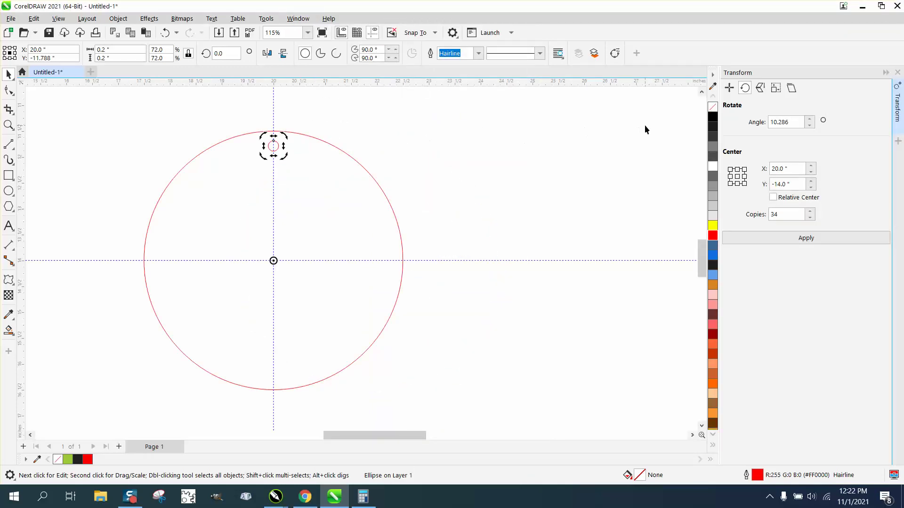
click(795, 122)
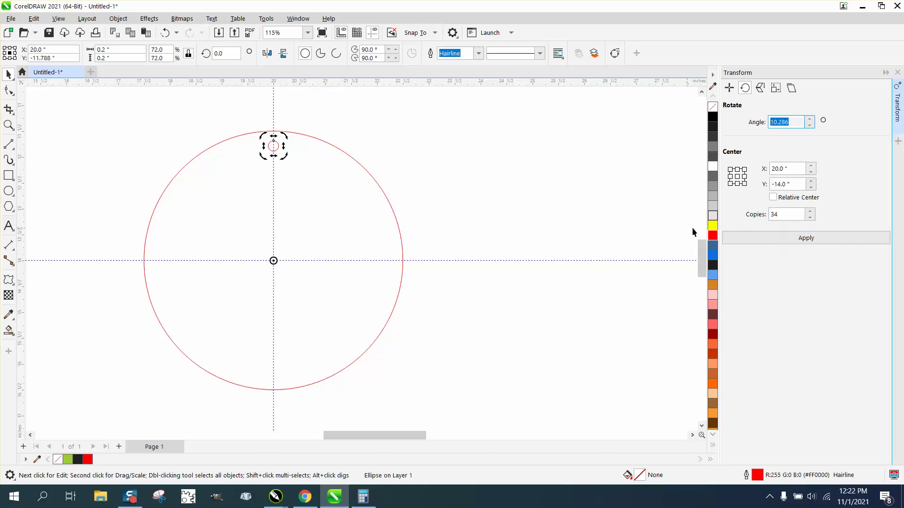
click(779, 217)
text(36)
text(0/35)
key(Return)
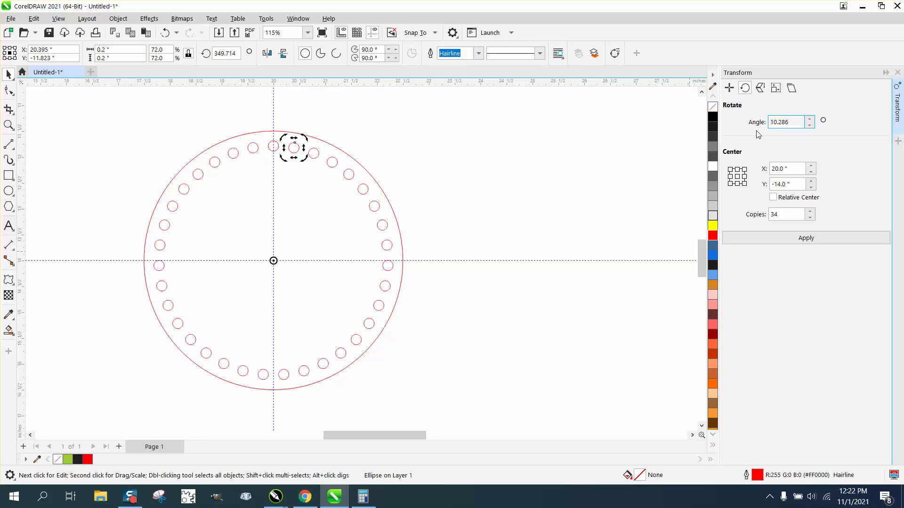
click(587, 193)
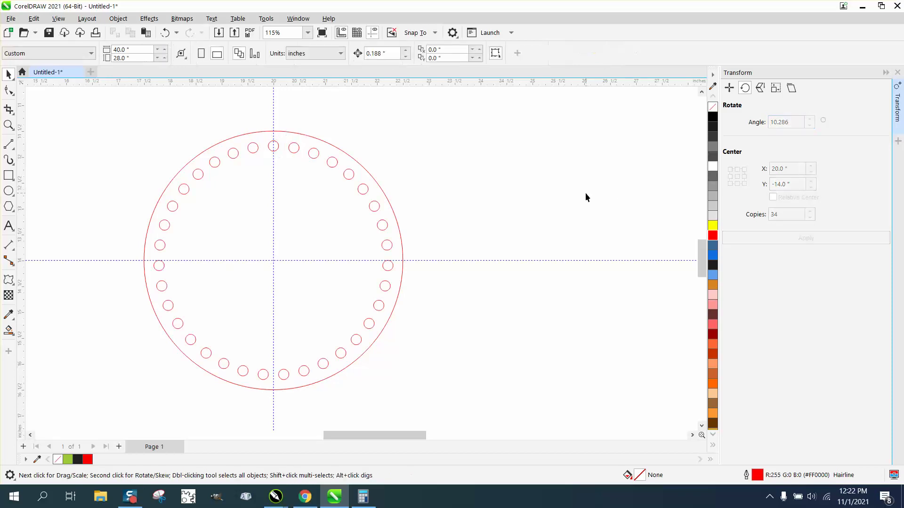
click(278, 148)
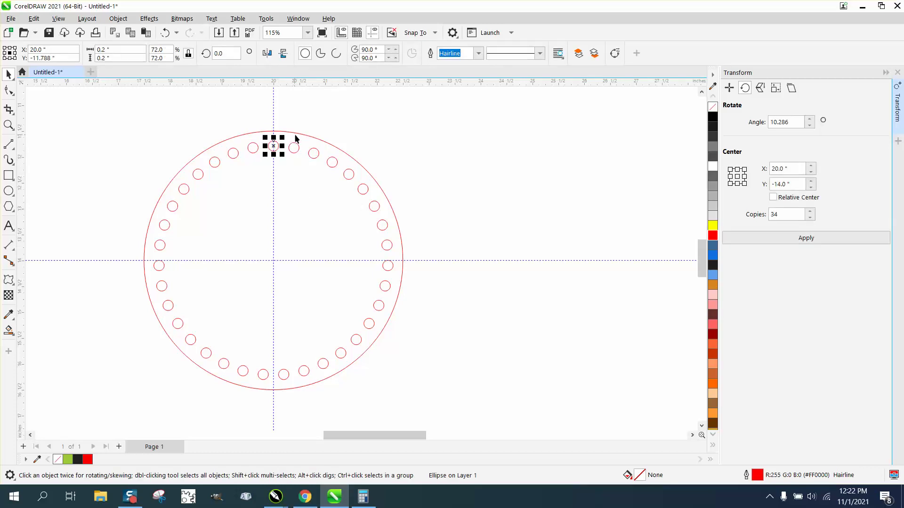
- Drag the big red circle aside, then centre it on the 35-circle ring with P
drag(298, 134, 648, 143)
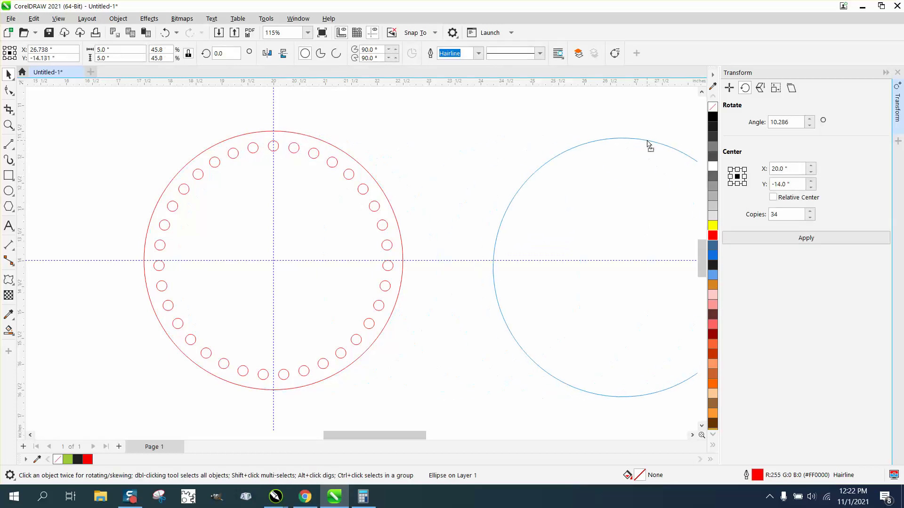
drag(121, 118, 456, 400)
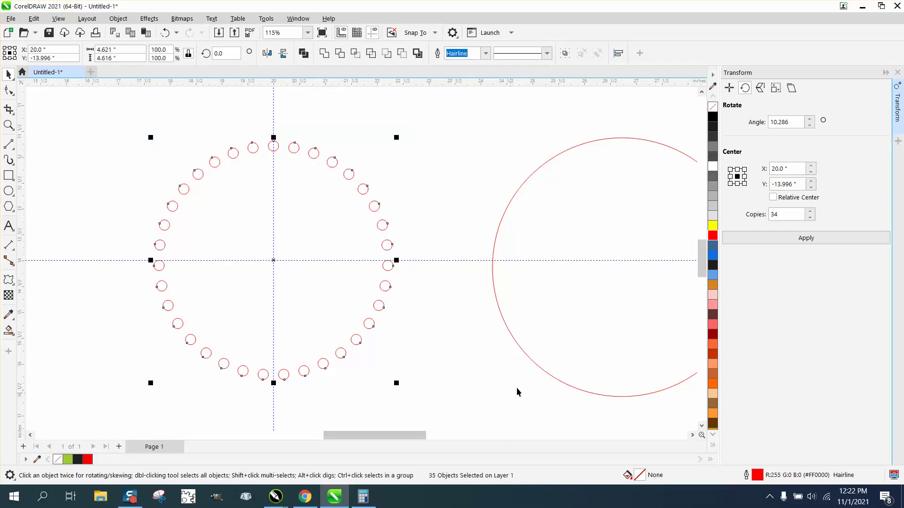
click(533, 360)
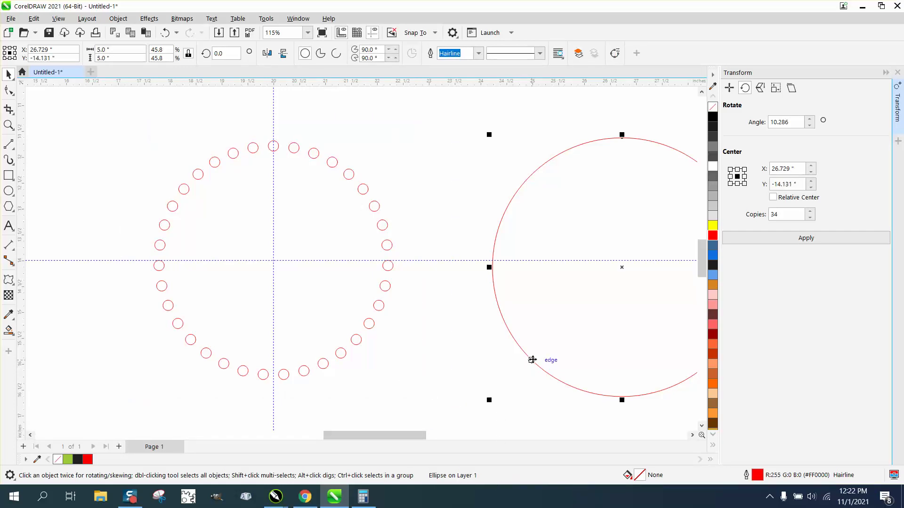
key(p)
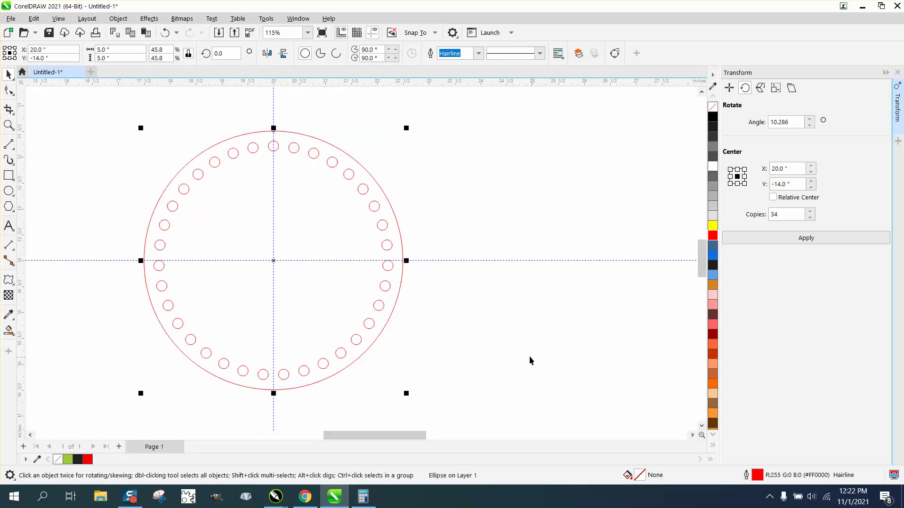
- Group the big circle and all 35 small circles with Ctrl+G and give them a black outline
click(8, 125)
click(9, 74)
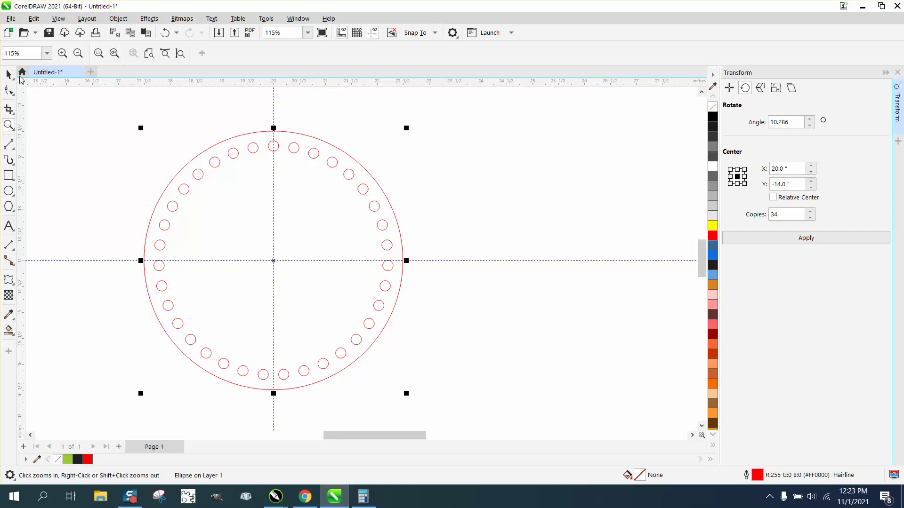
drag(106, 126, 508, 428)
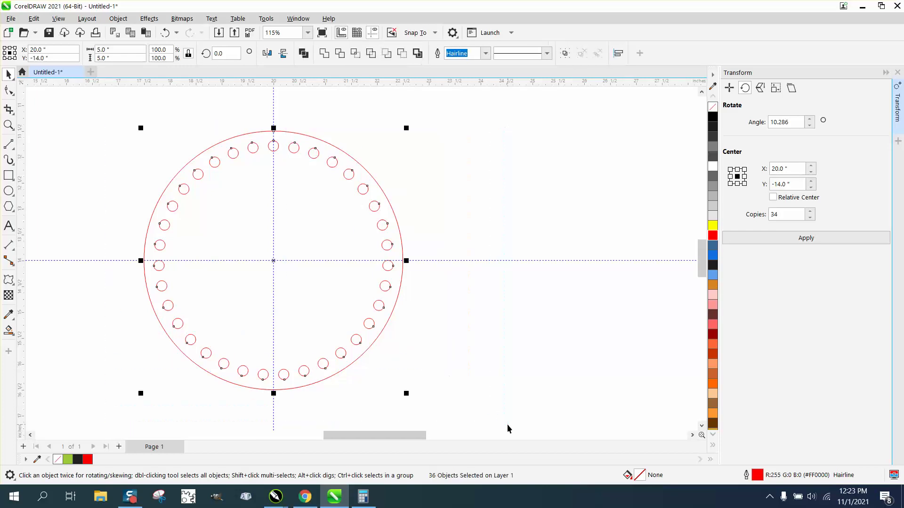
key(ctrl+g)
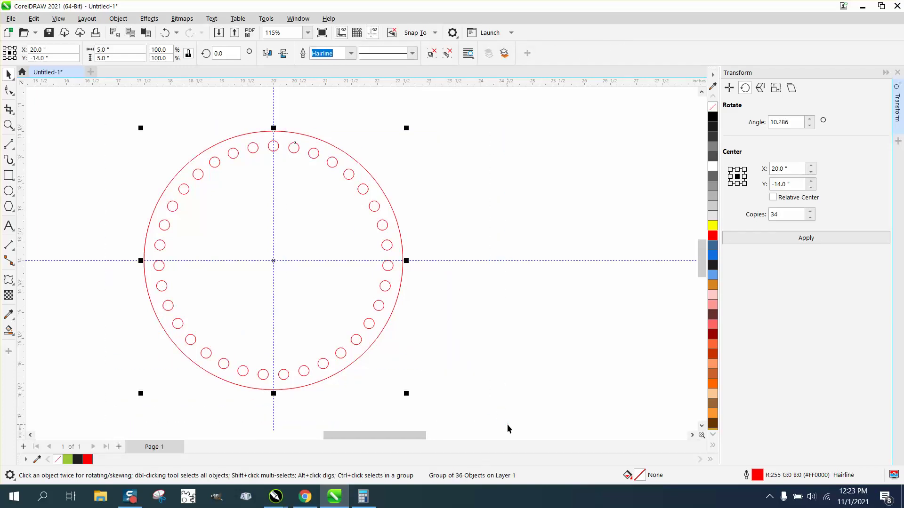
right_click(713, 121)
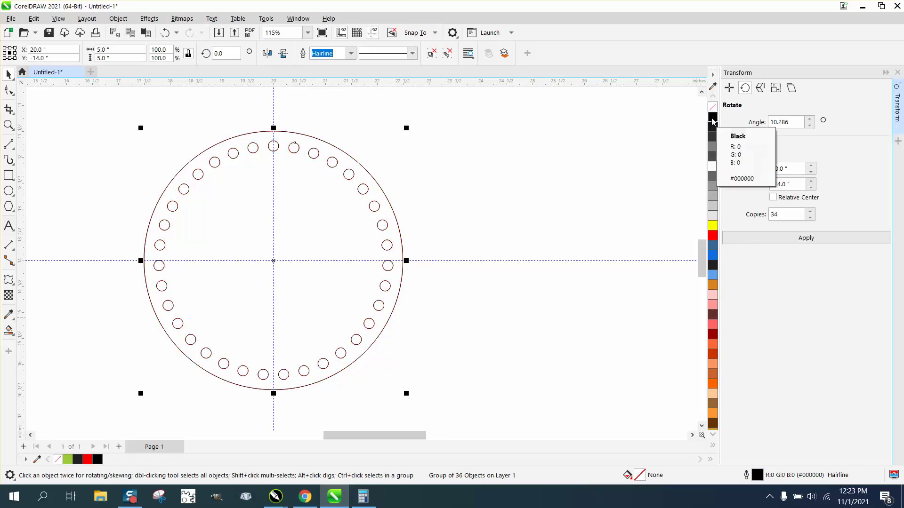
key(Escape)
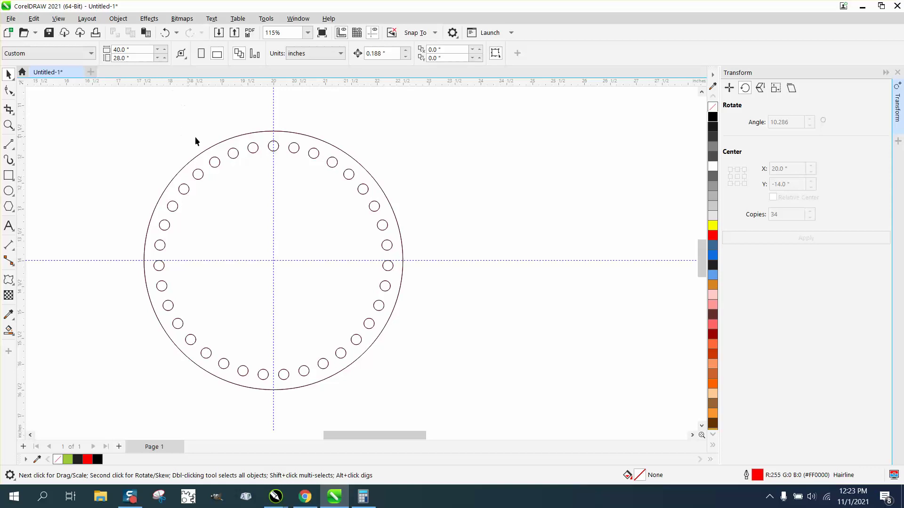
- Enter 360\35 as the rotation angle for the 36-object group
click(228, 140)
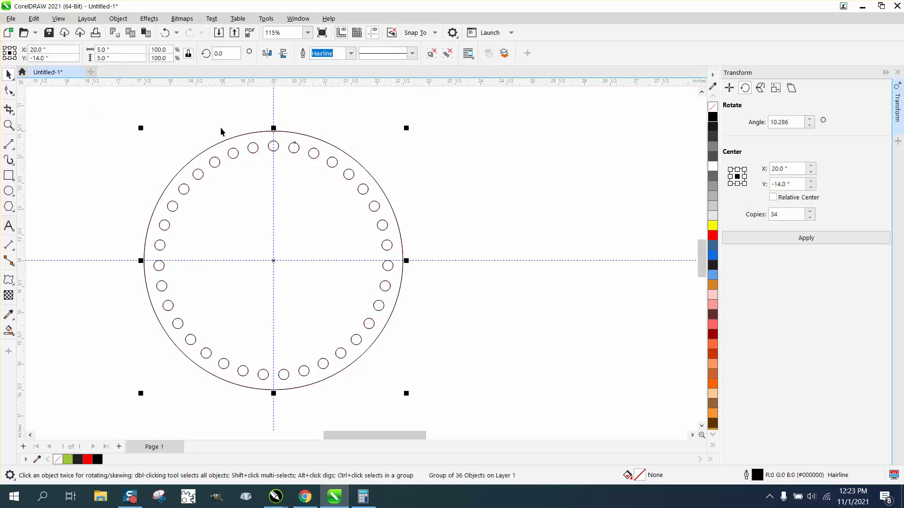
click(227, 53)
text(360)
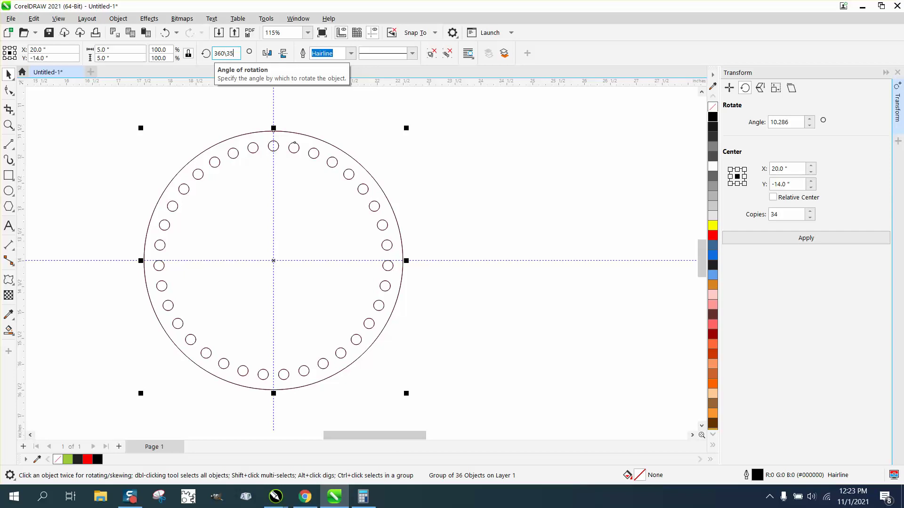
text(\35)
key(Return)
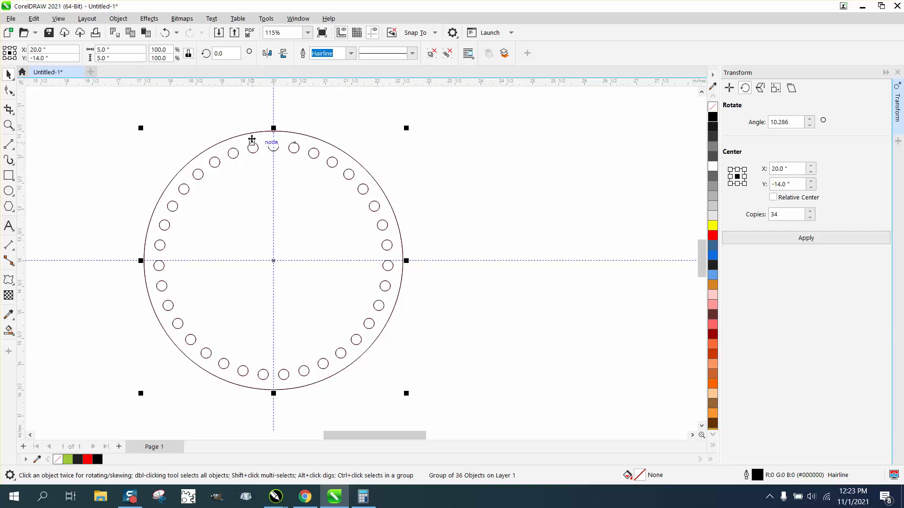
- Zoom in on the top of the ring and undo an accidental move of the group
click(9, 124)
drag(245, 124, 337, 195)
click(8, 75)
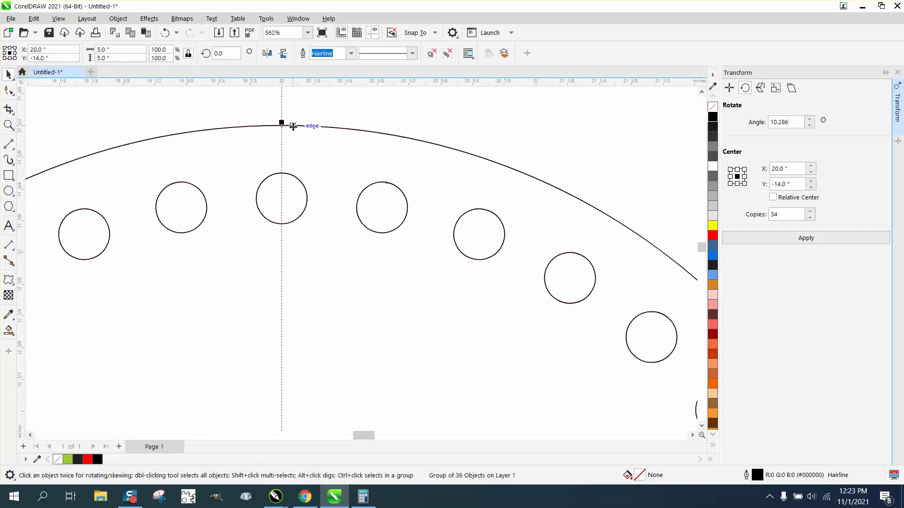
drag(293, 127, 299, 144)
click(165, 32)
scroll(370, 150, down, 1)
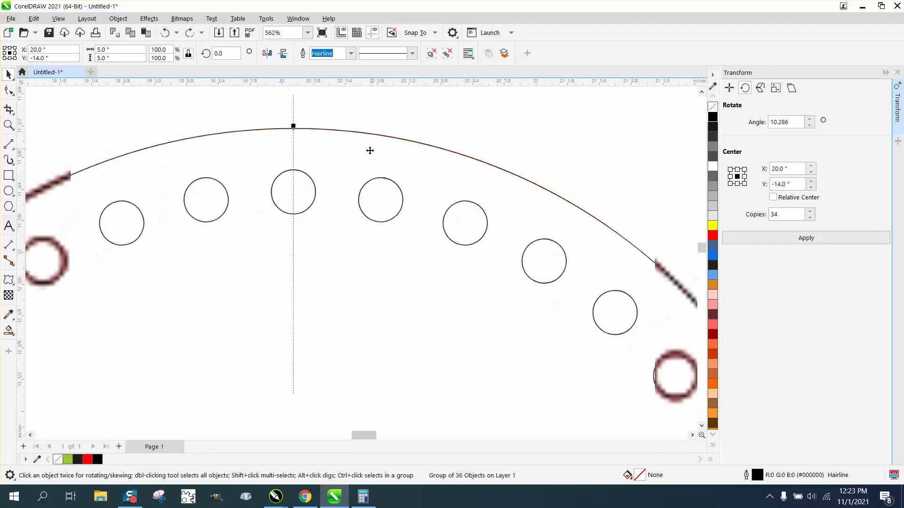
- After undoing a mistyped angle, rotate the group by 360/35 degrees in the property bar
click(215, 53)
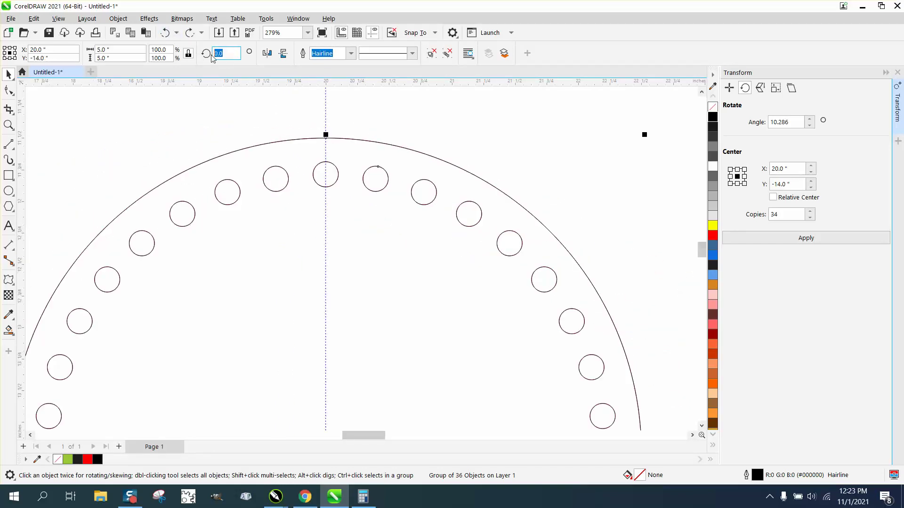
text(20)
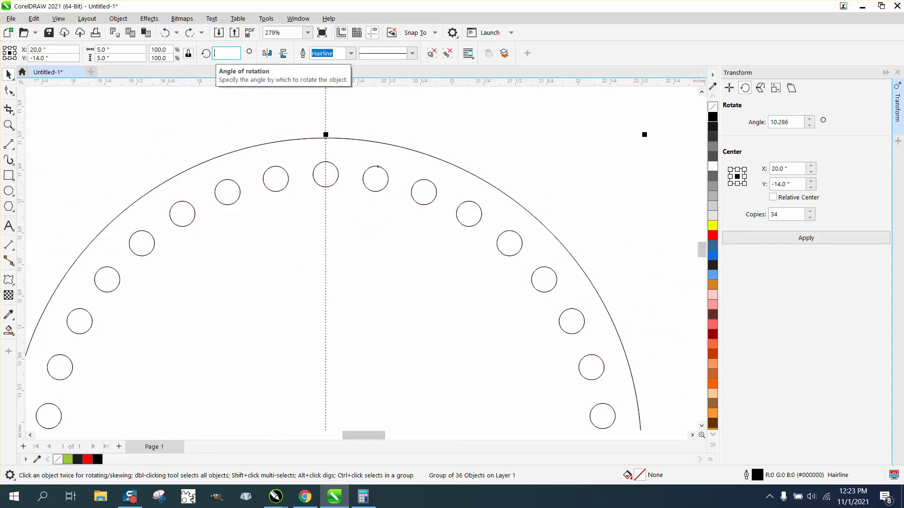
text(10.8)
text(2)
key(Return)
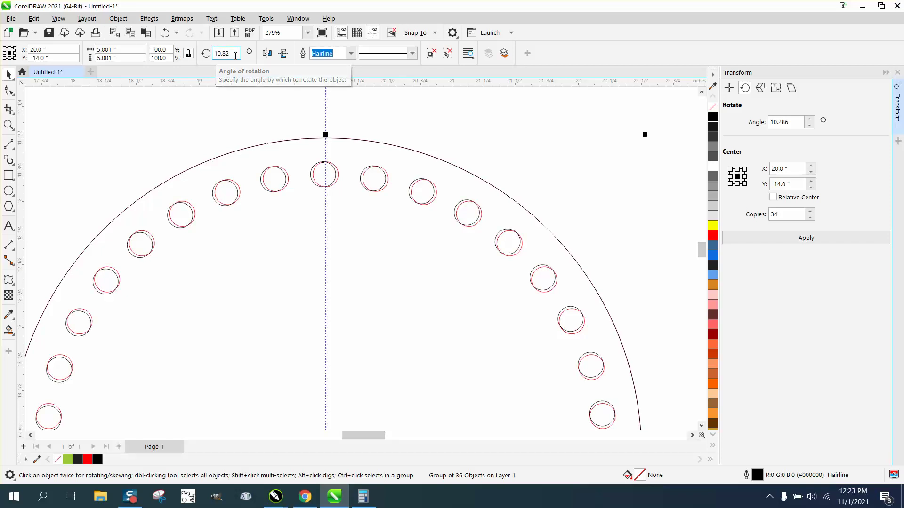
click(165, 33)
drag(227, 53, 206, 56)
text(360)
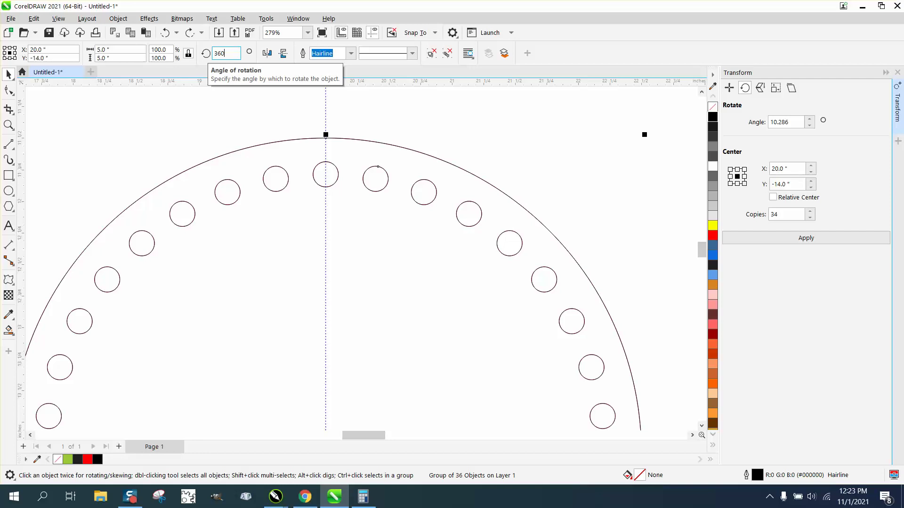
text(/35)
key(Return)
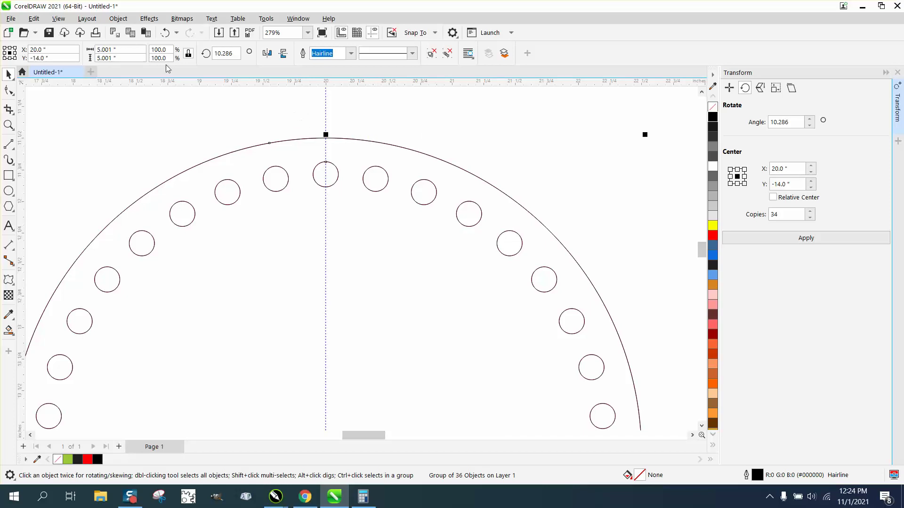
- Close the Transform docker and move the vertical guideline right of the ring's centre
scroll(287, 141, down, 1)
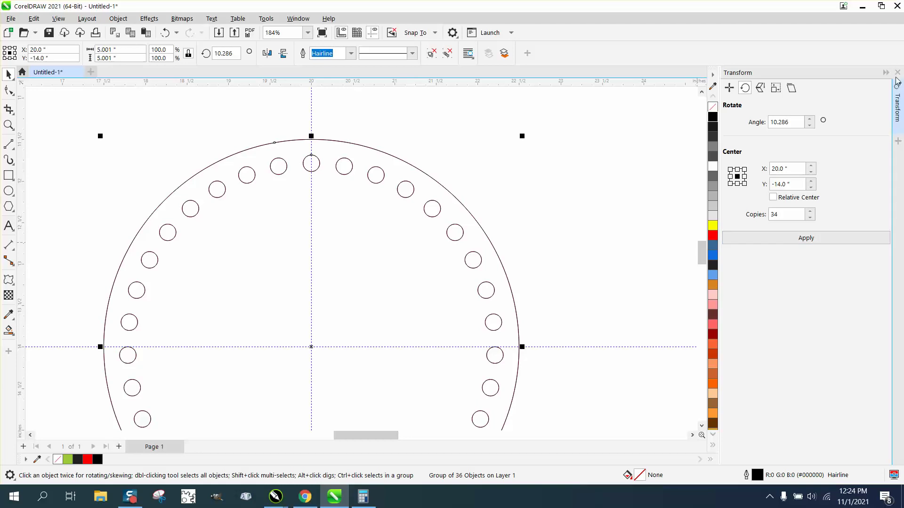
click(898, 128)
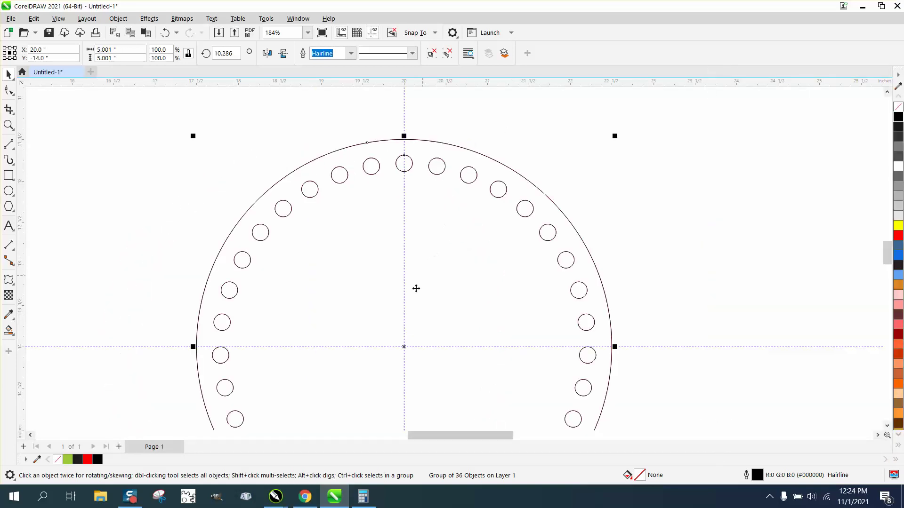
drag(403, 345, 498, 314)
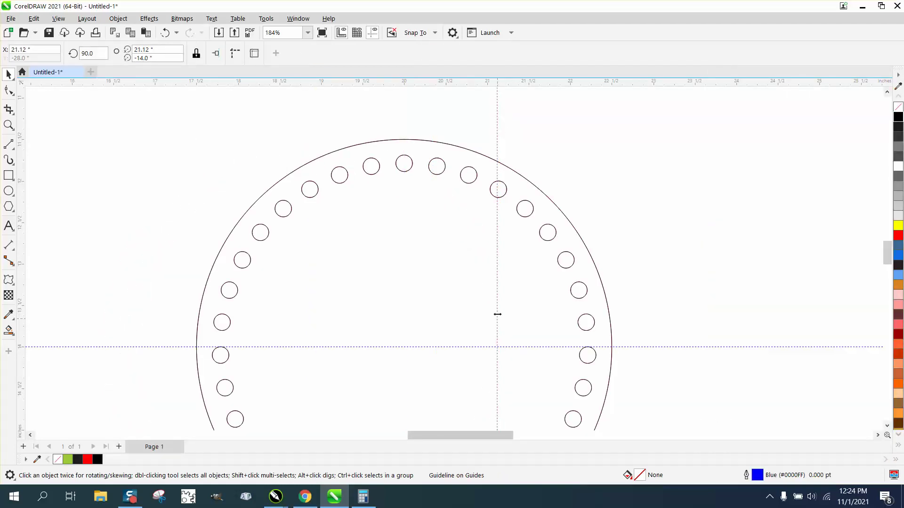
- Zoom out and marquee-select the whole circle group
click(555, 208)
key(Escape)
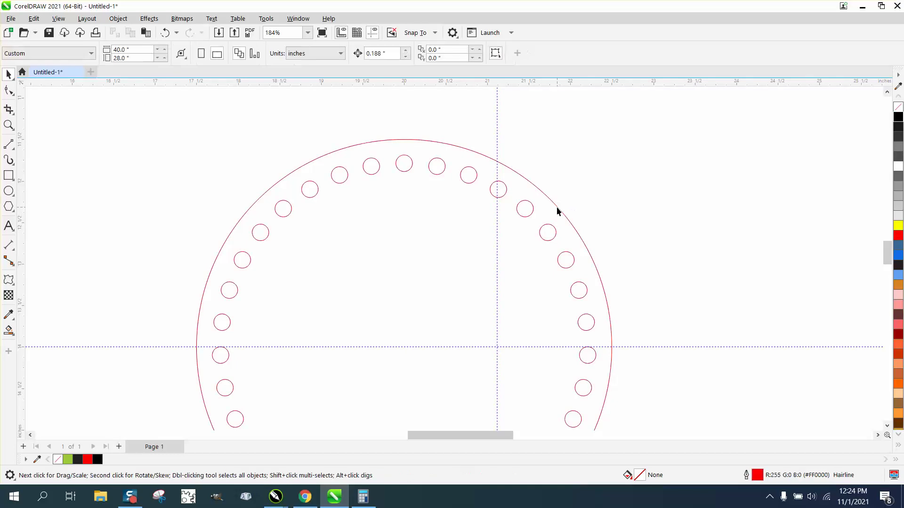
scroll(432, 184, down, 5)
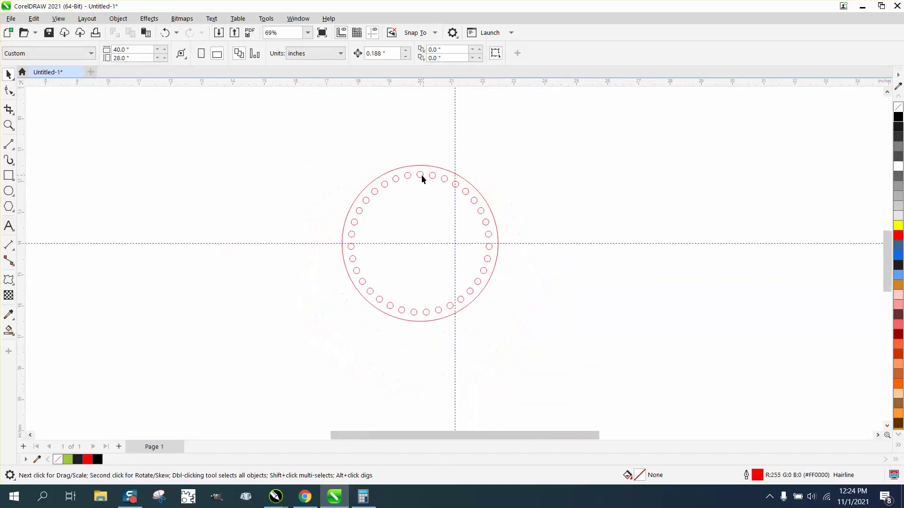
drag(489, 335, 619, 379)
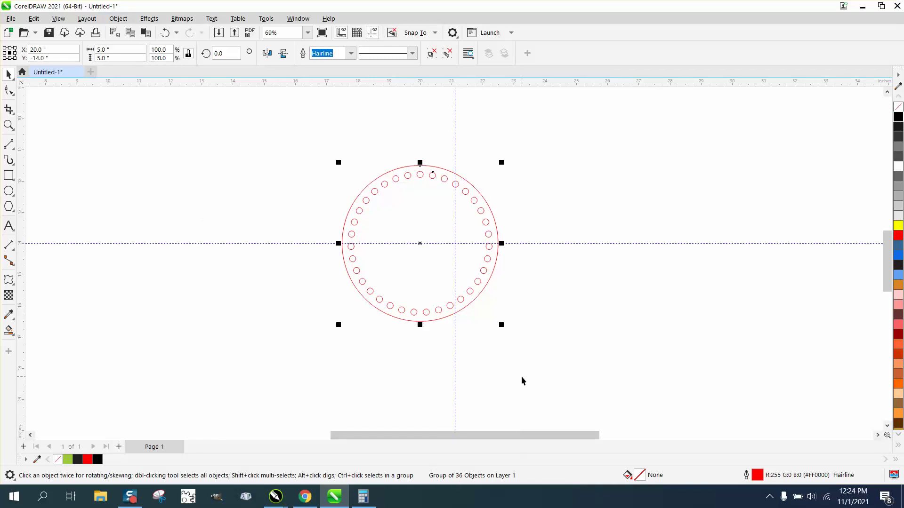
click(432, 326)
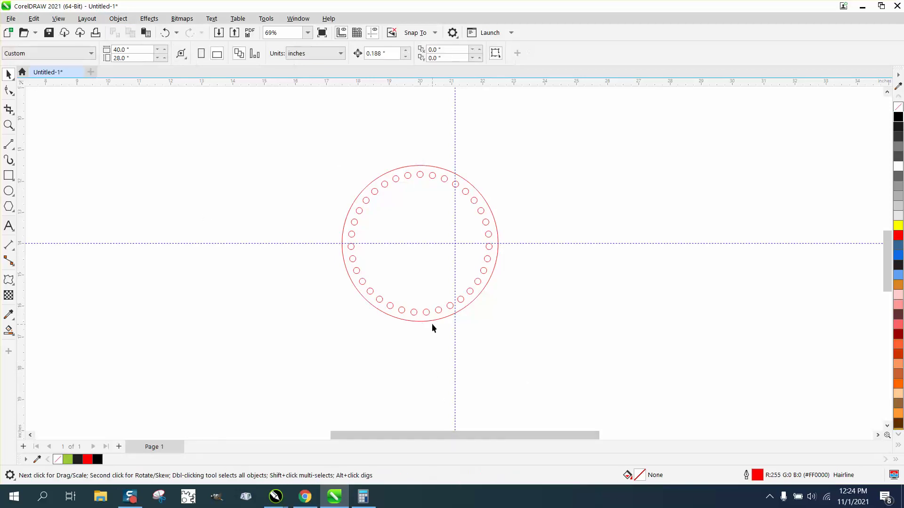
click(432, 322)
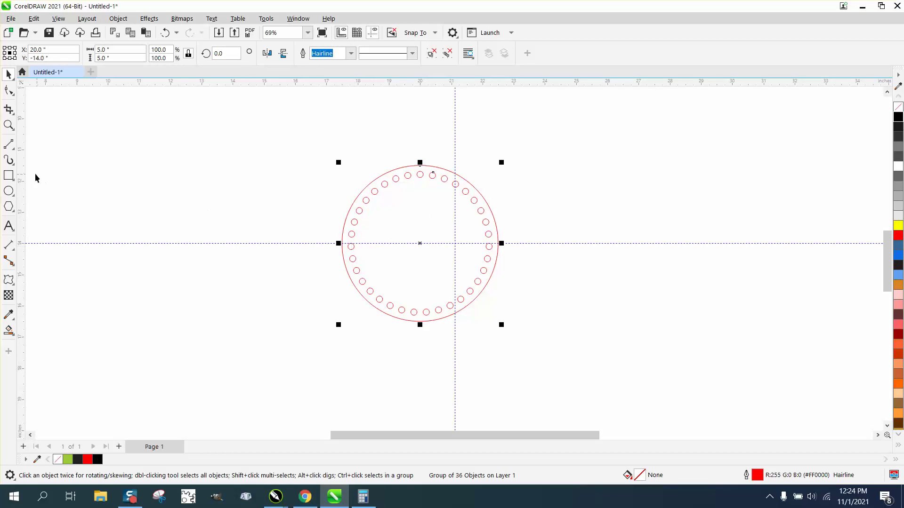
click(9, 125)
drag(276, 155, 580, 374)
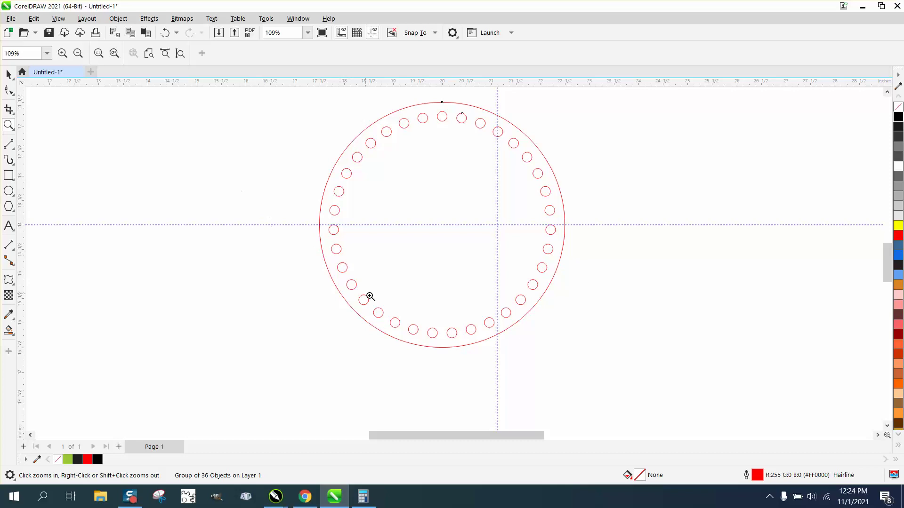
scroll(426, 323, down, 1)
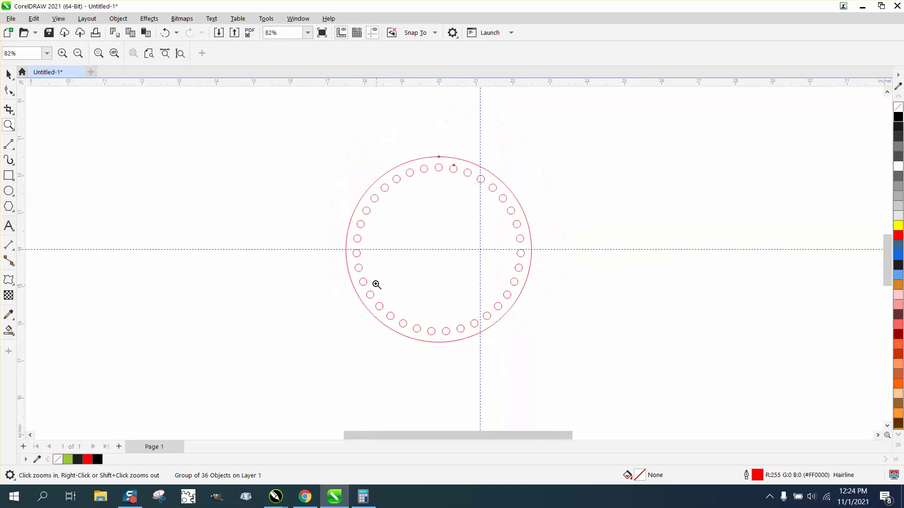
click(9, 74)
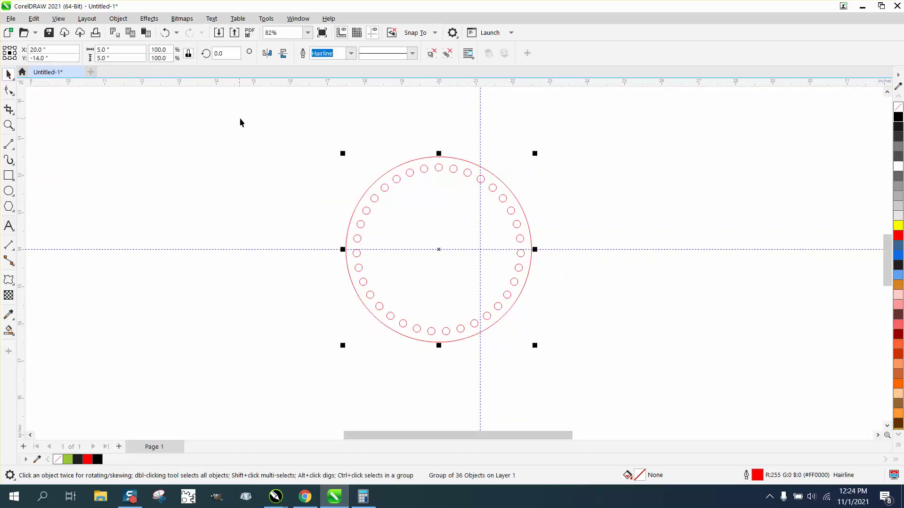
click(240, 116)
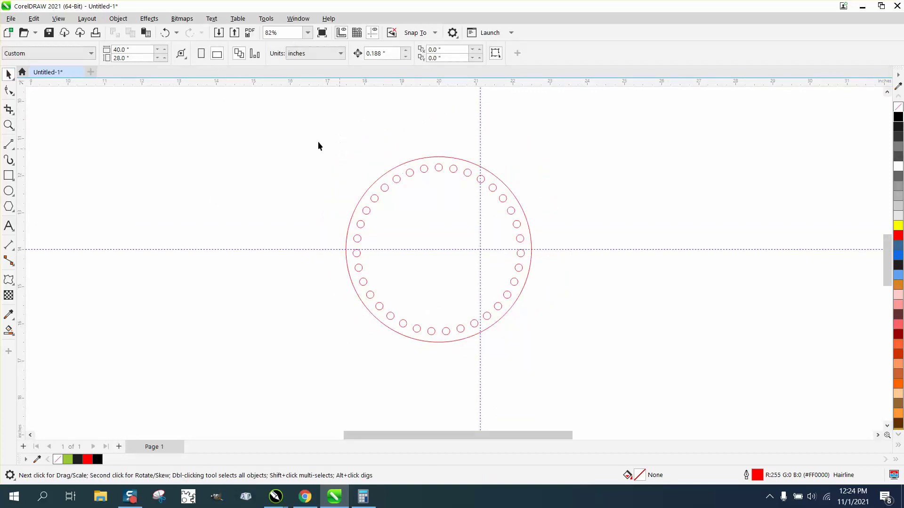
click(423, 171)
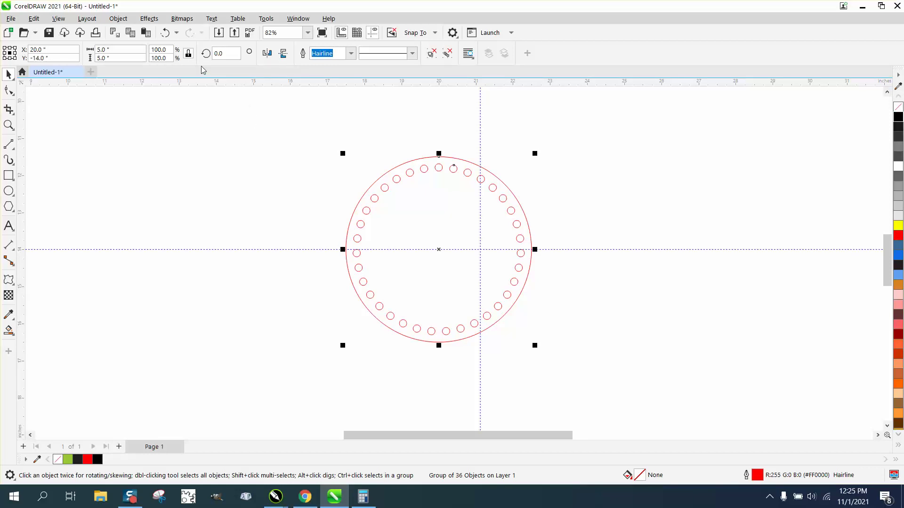
click(221, 54)
scroll(307, 181, down, 1)
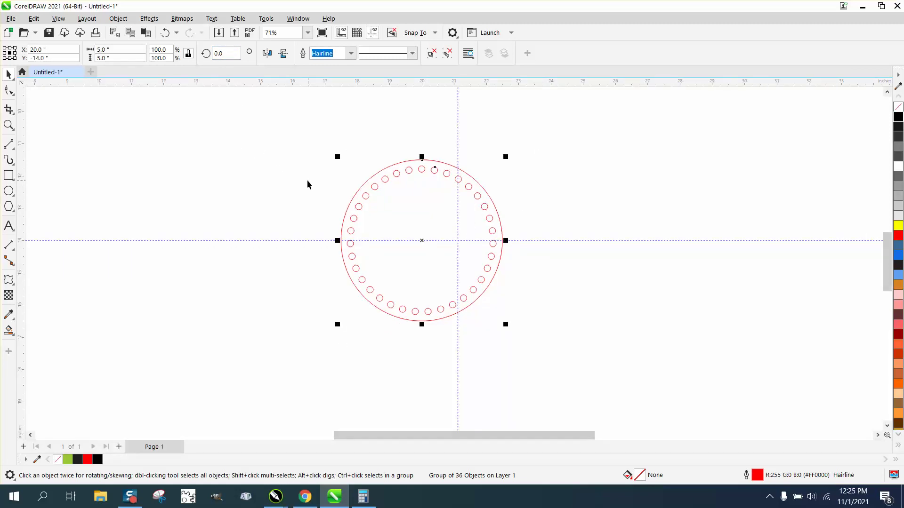